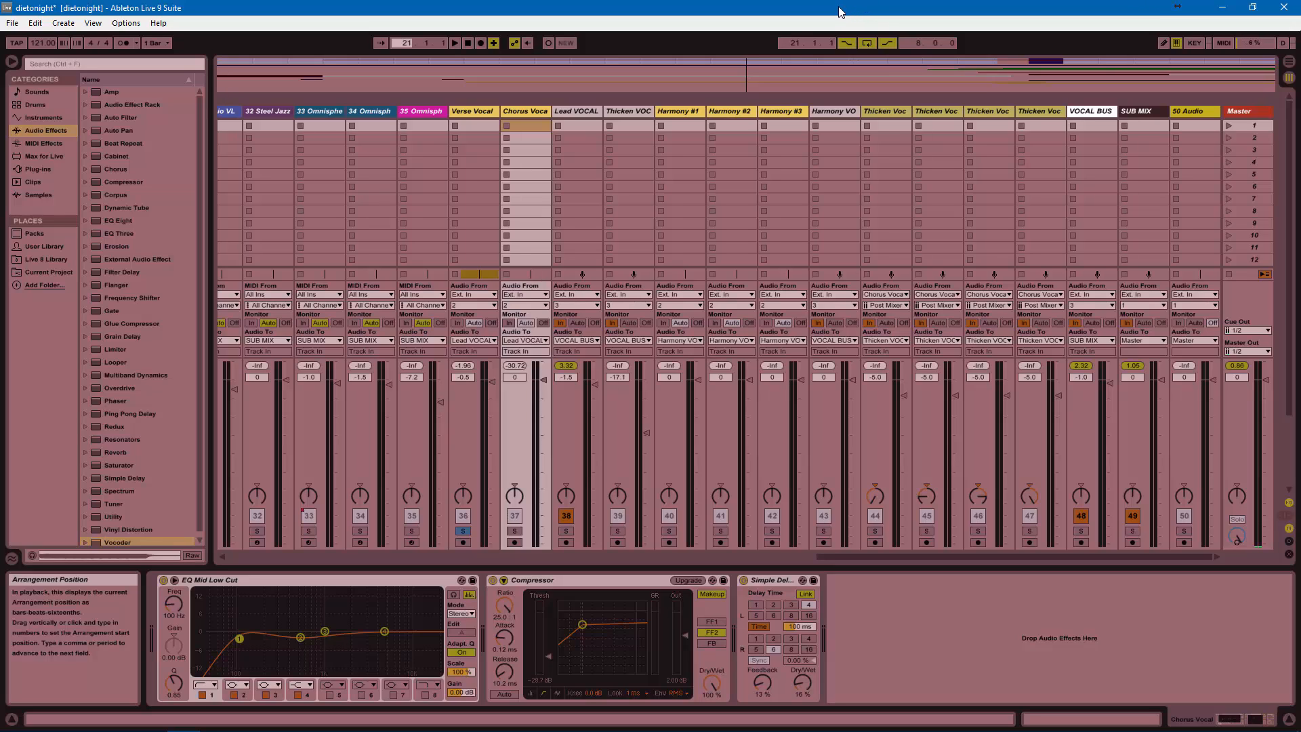
# Step: Turn off solo on the Verse Vocal track and play a few bars of the full arrangement
pyautogui.click(464, 531)
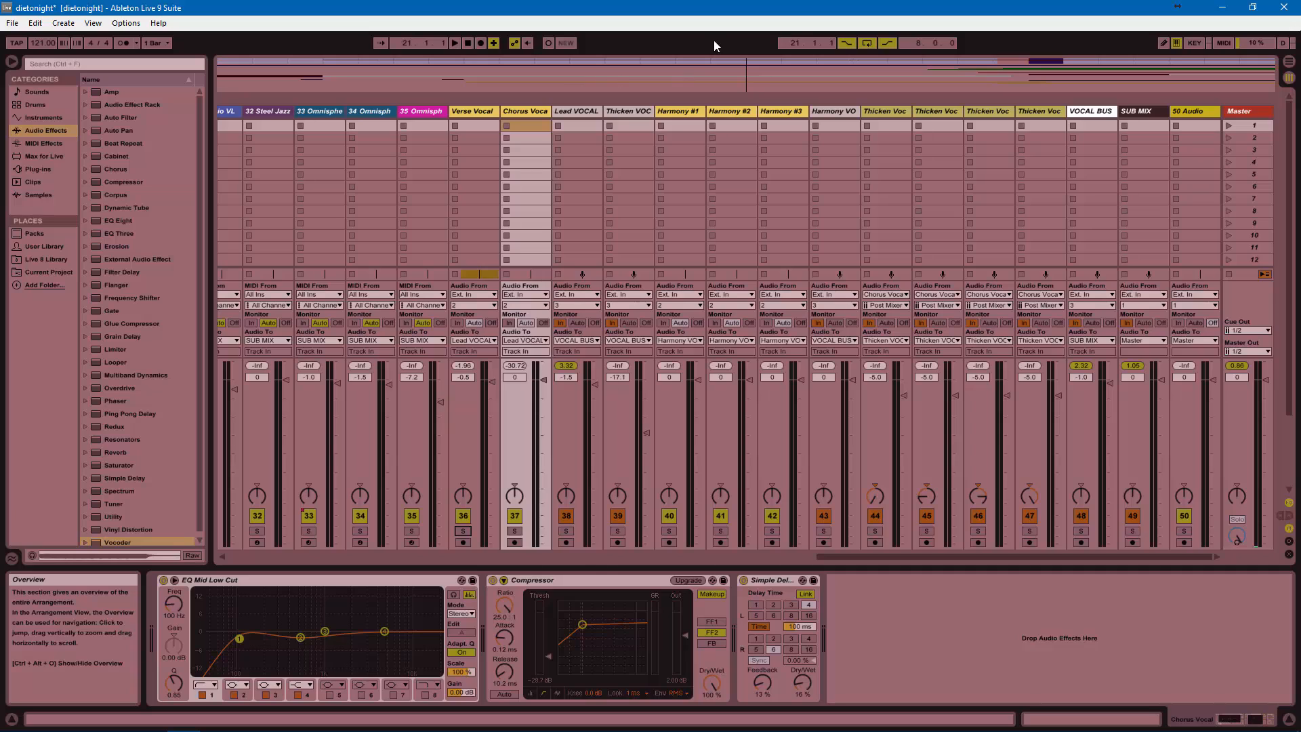
pyautogui.press('space')
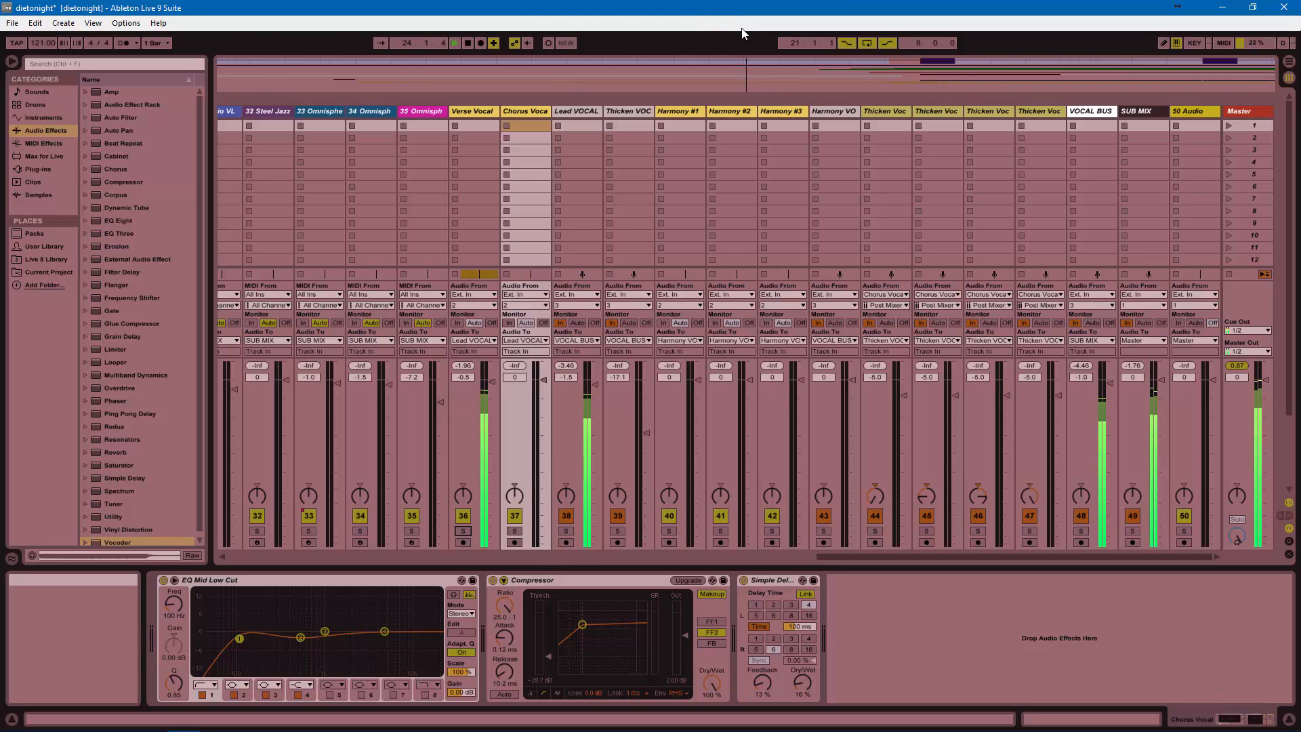
pyautogui.press('space')
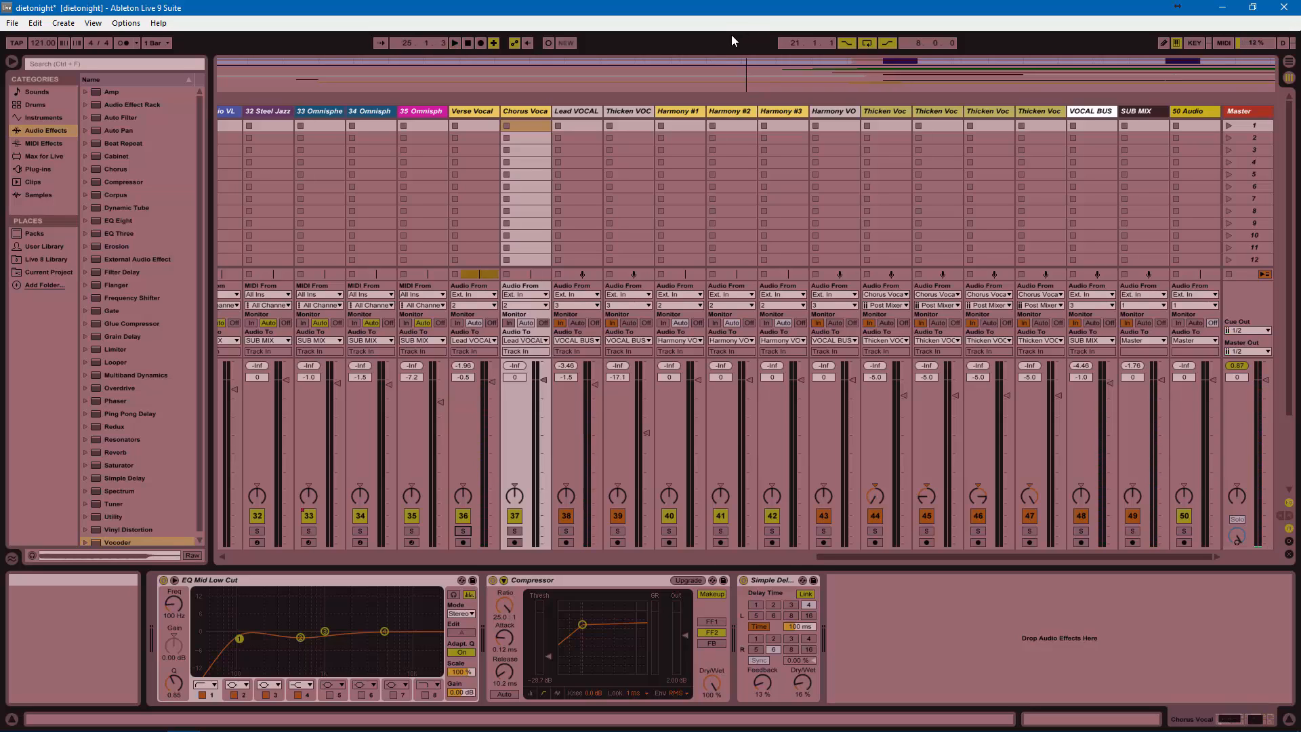
# Step: Duplicate the Verse Vocal track and select the copy beside the original
pyautogui.click(484, 109)
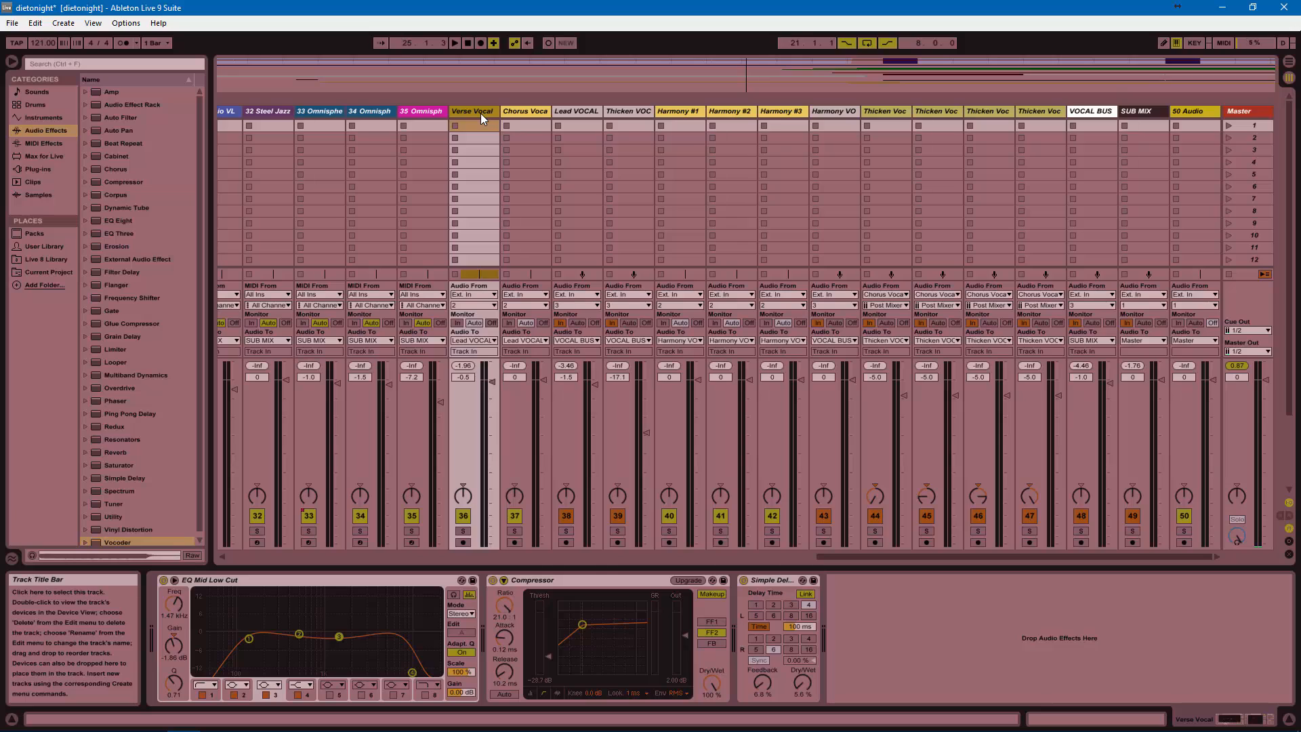
pyautogui.hotkey('ctrl', 'd')
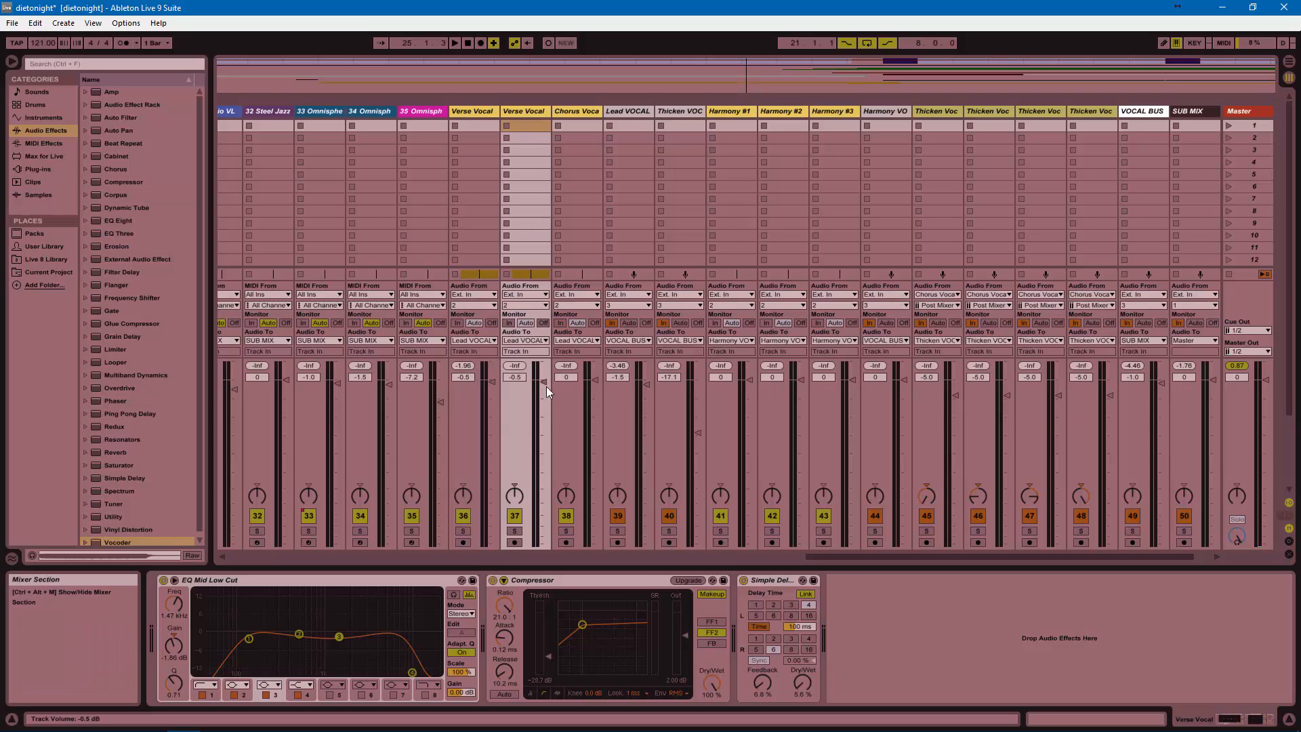
pyautogui.click(473, 111)
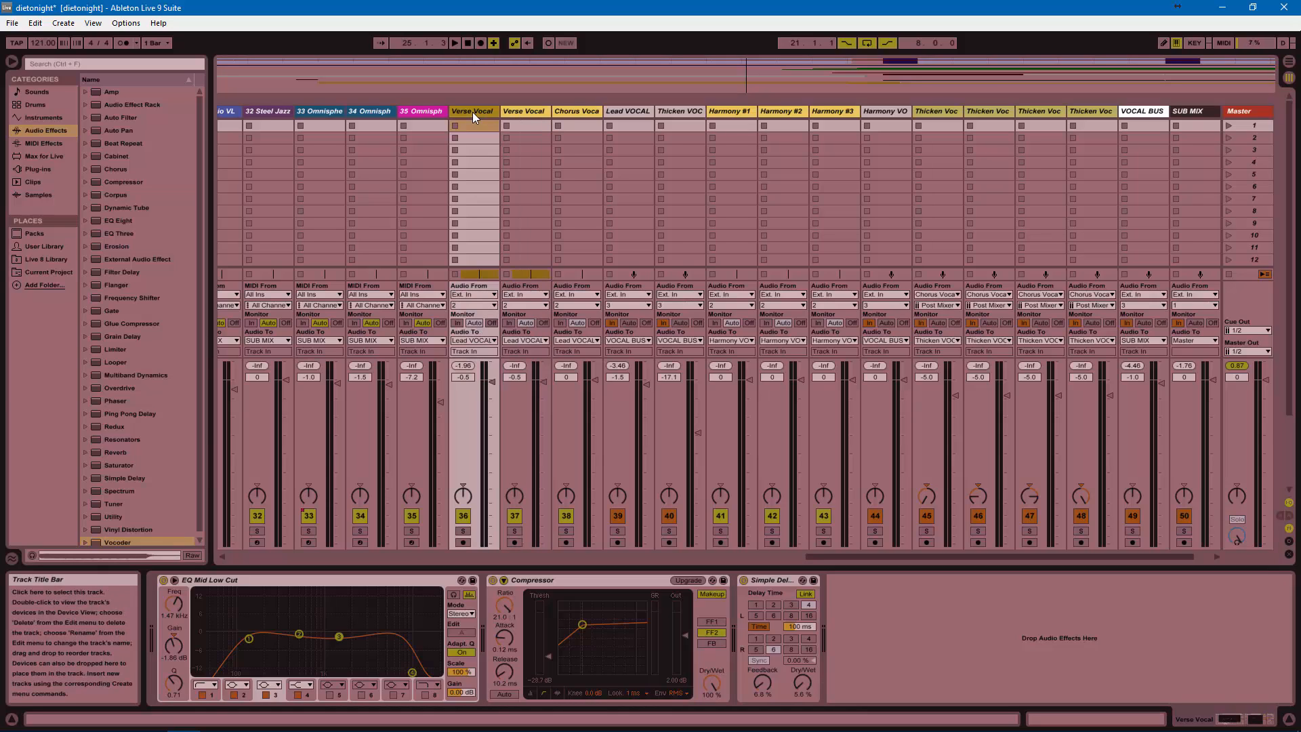
pyautogui.click(526, 110)
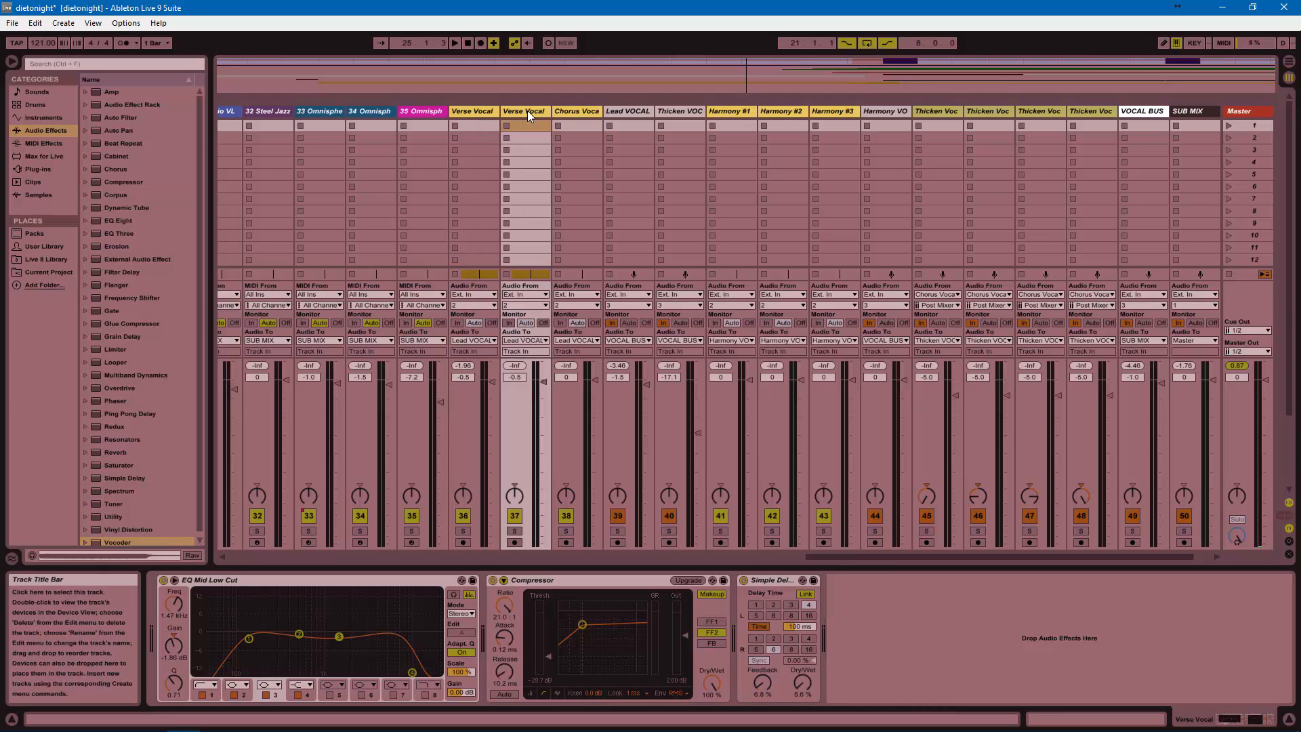
# Step: Rename the duplicated Verse Vocal track VERSE VOCODER
pyautogui.rightClick(528, 111)
pyautogui.click(553, 164)
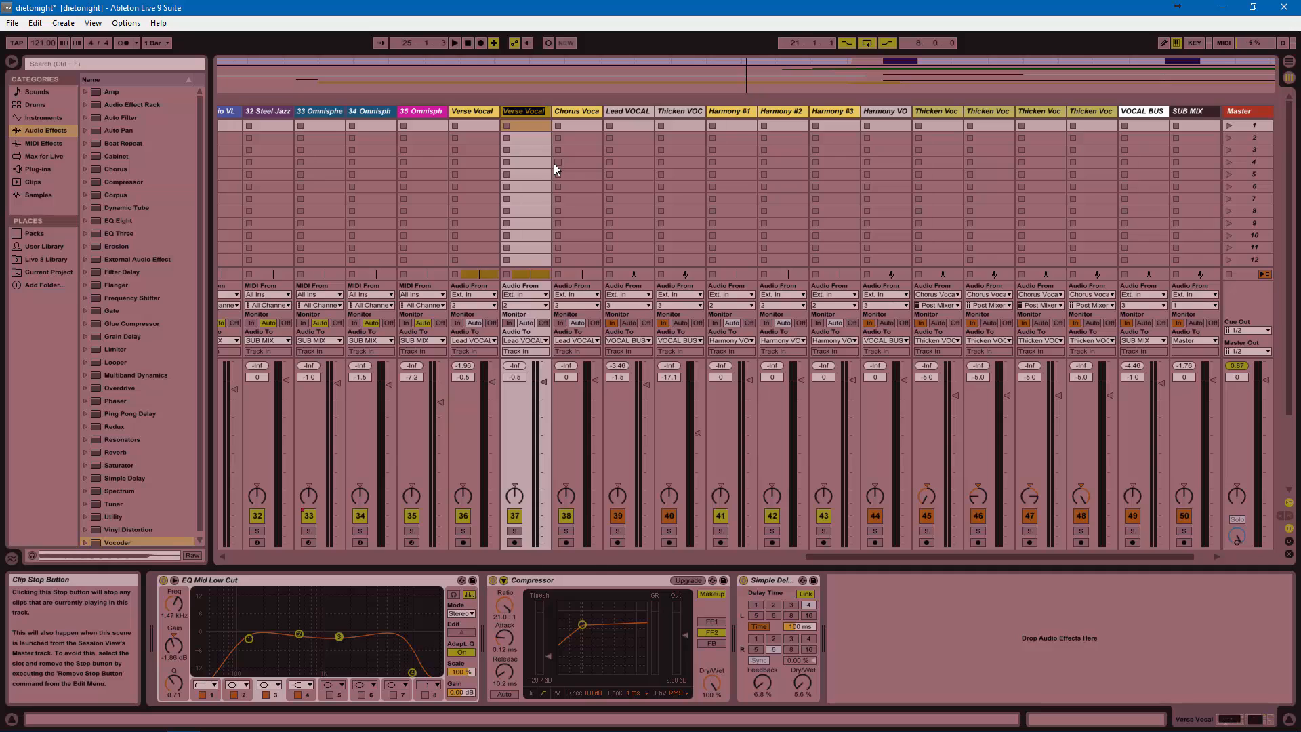
pyautogui.write('VERSE V')
pyautogui.write('OCODER')
pyautogui.press('Return')
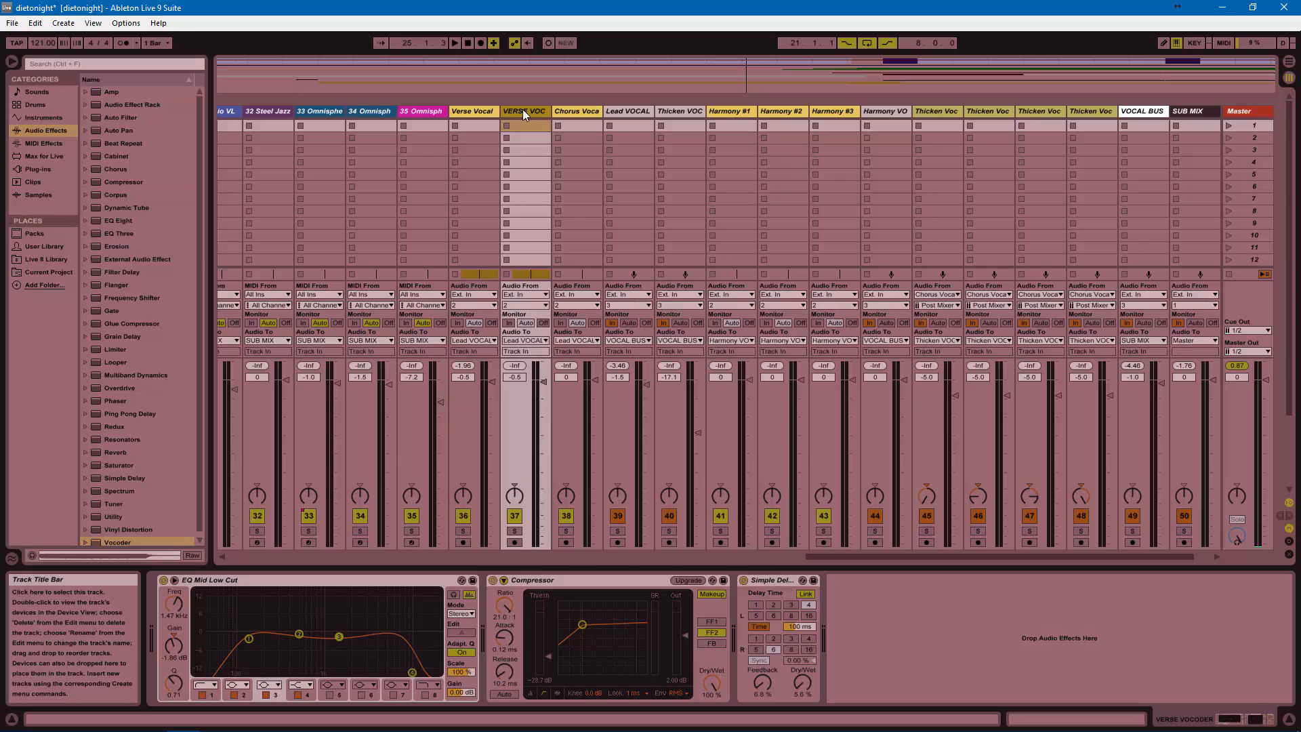
# Step: Add a Vocoder effect with an External carrier at the start of the VERSE VOCODER track's device chain
pyautogui.scroll(-1, 125, 451)
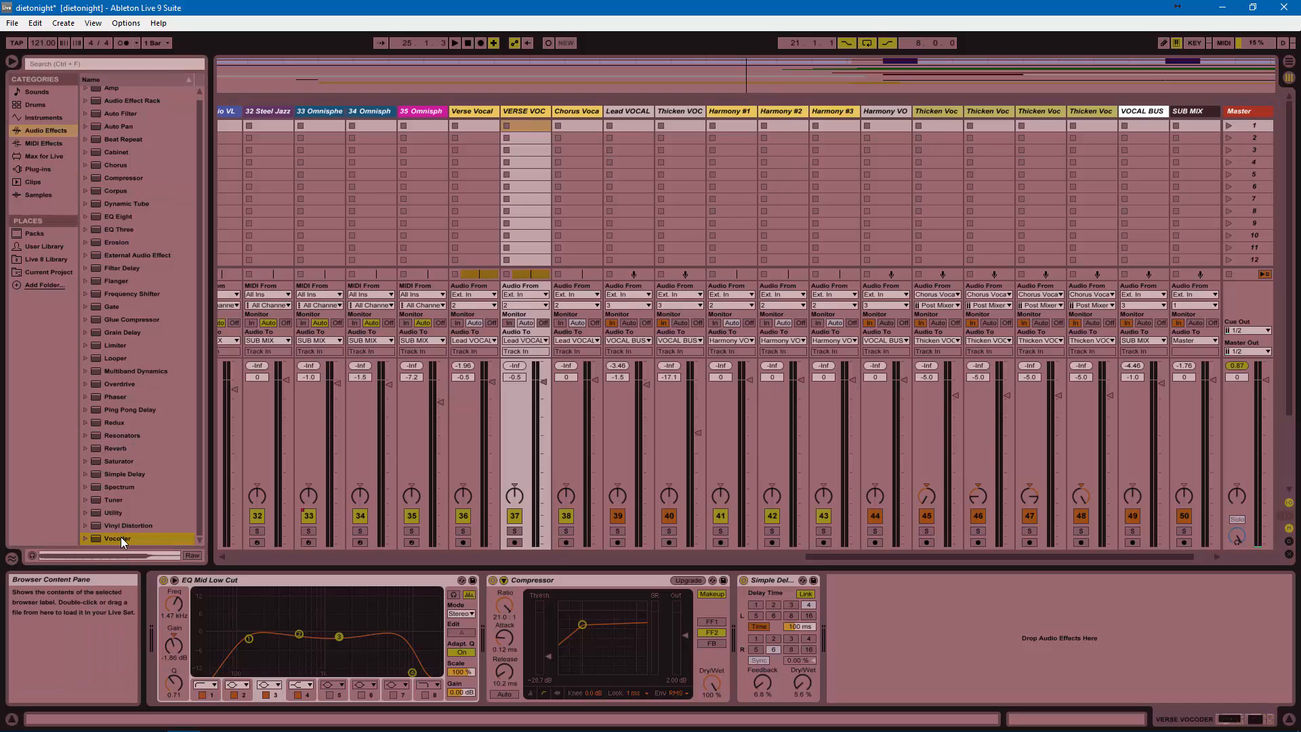
pyautogui.scroll(1, 120, 538)
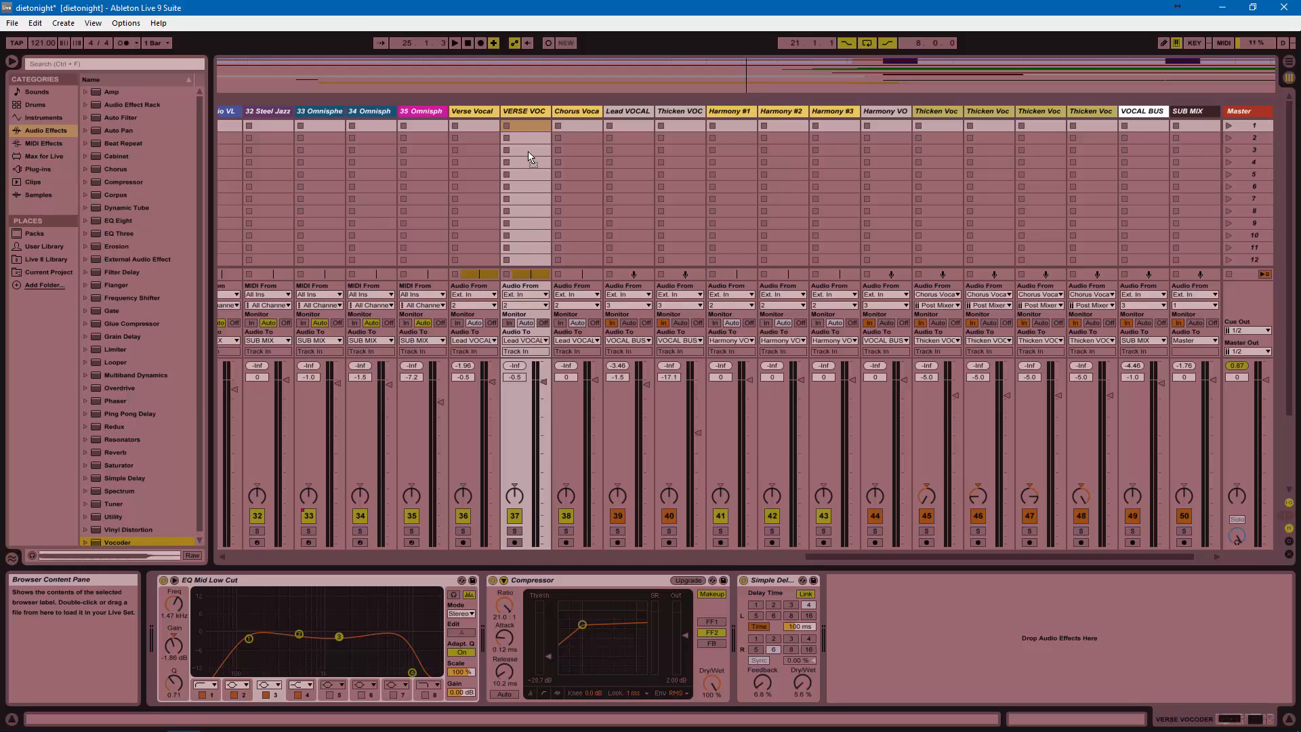
pyautogui.moveTo(527, 153); pyautogui.dragTo(529, 169)
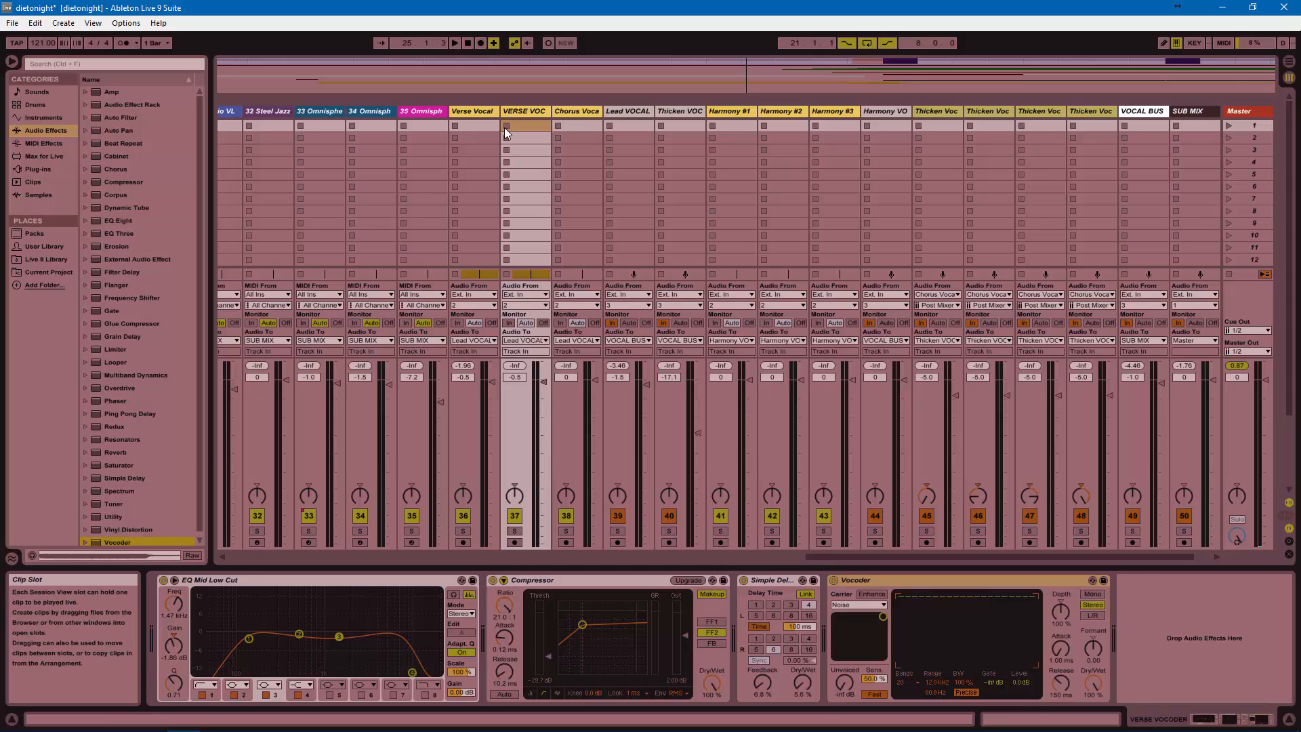
pyautogui.moveTo(957, 580); pyautogui.dragTo(215, 597)
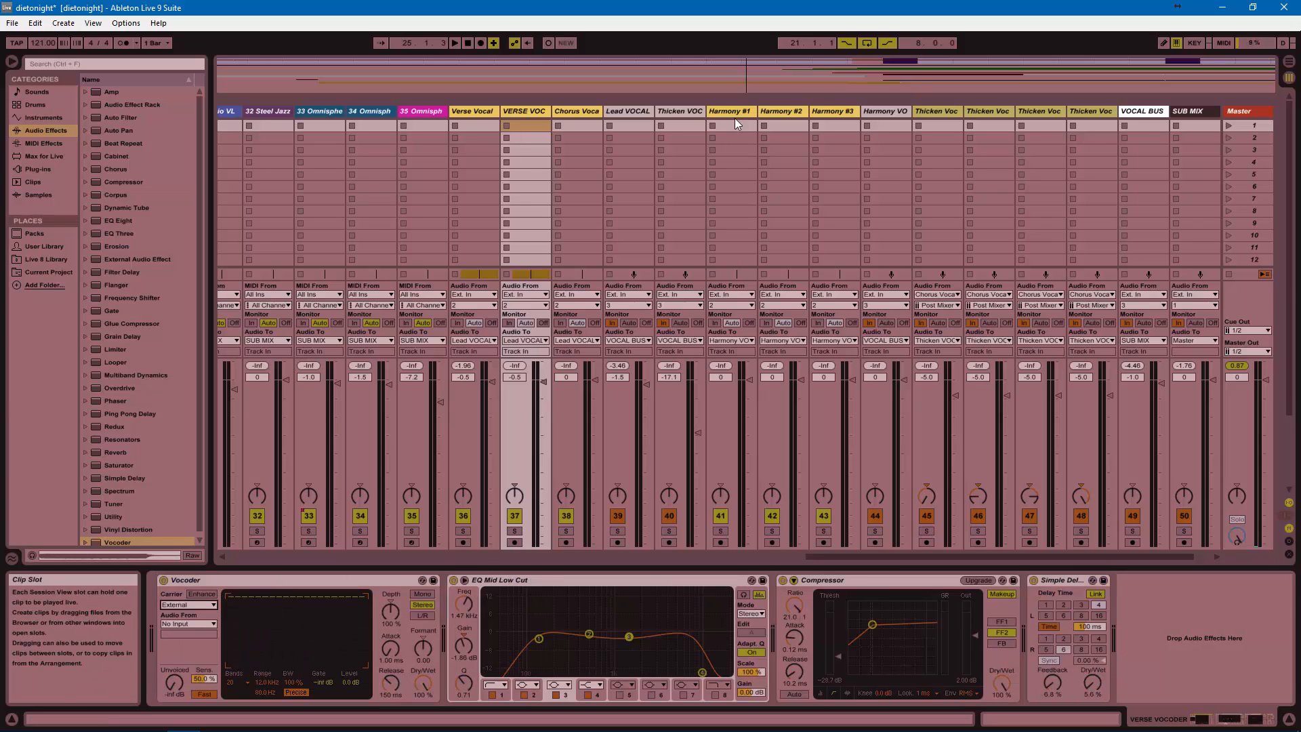
# Step: Insert a new MIDI track after the Thicken VOCAL Bus and name it VOCODER CARRIER
pyautogui.click(686, 109)
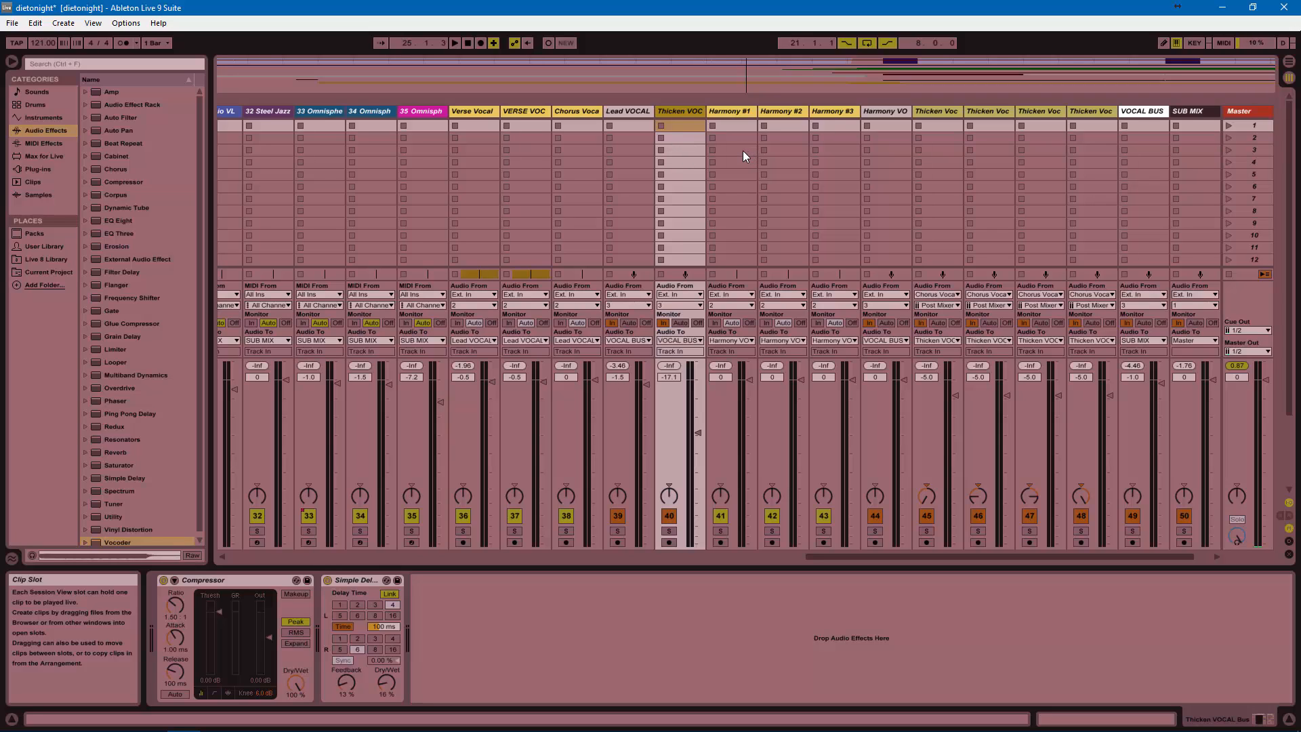
pyautogui.hotkey('ctrl', 'shift', 't')
pyautogui.hotkey('ctrl', 'r')
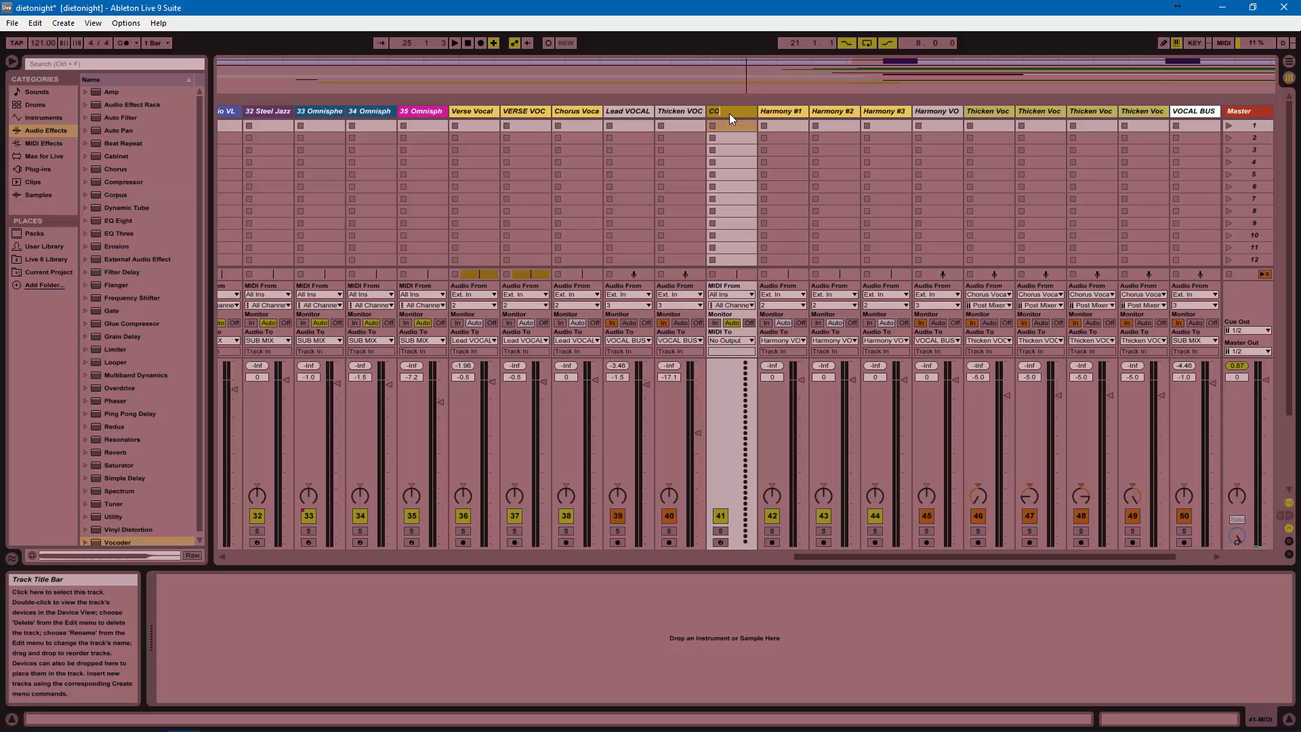
pyautogui.write('VOCODER CARRIER')
pyautogui.press('Return')
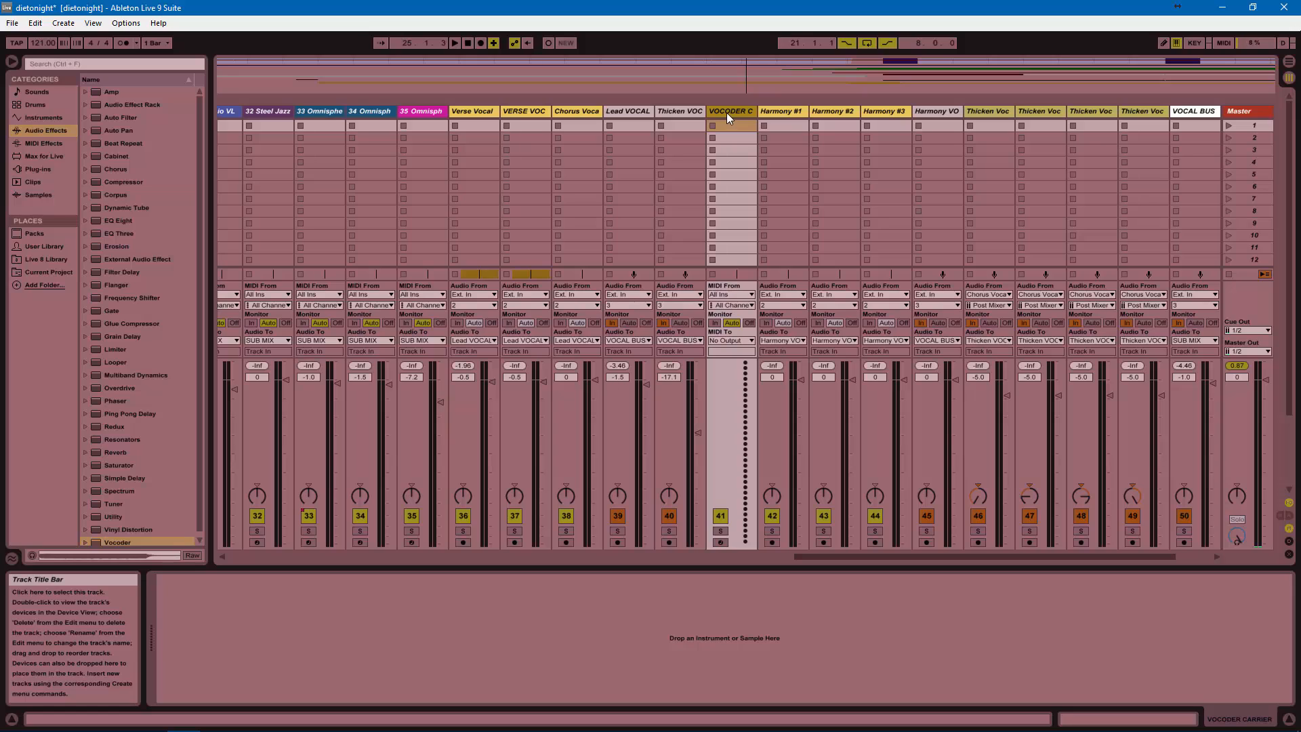
# Step: Search the instruments for "saw" and load the Bright Saw Lead preset onto the VOCODER CARRIER track
pyautogui.click(101, 68)
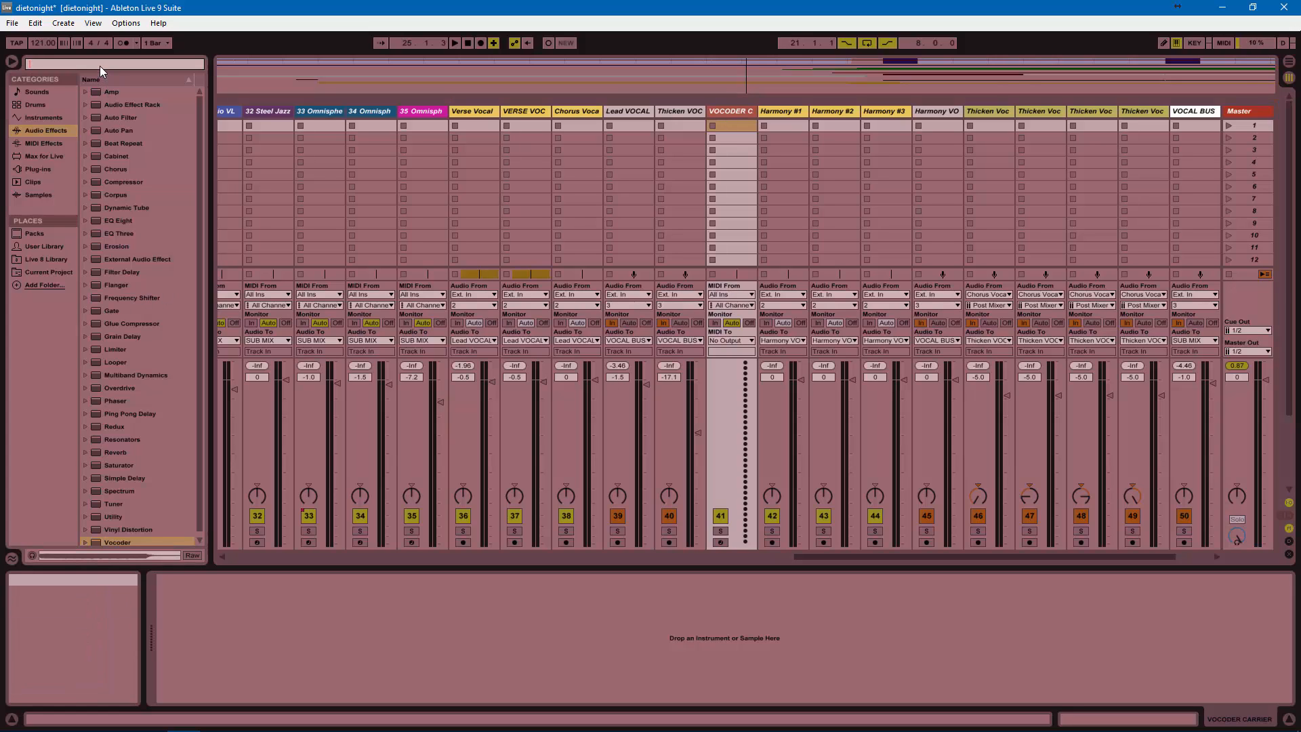
pyautogui.write('saw')
pyautogui.click(38, 116)
pyautogui.moveTo(137, 224); pyautogui.dragTo(730, 184)
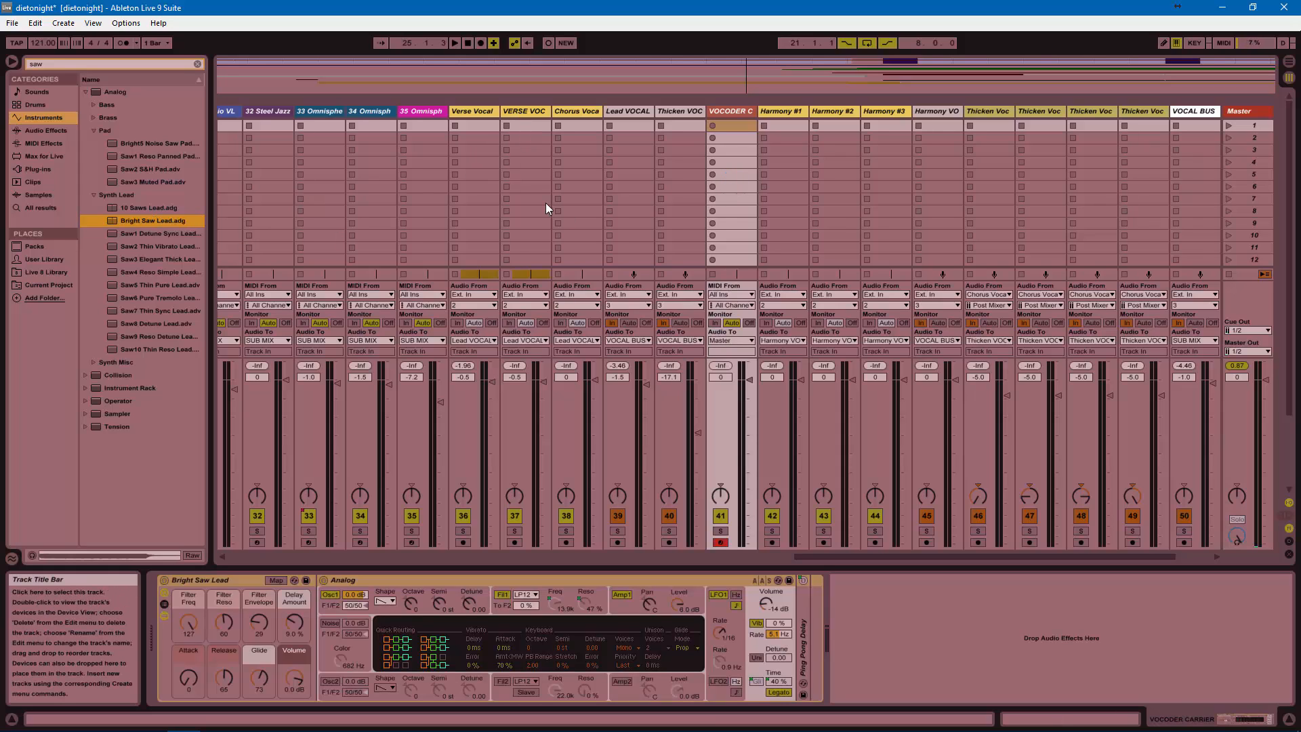
# Step: Route the VOCODER CARRIER track's audio output to the VERSE VOCODER track
pyautogui.click(730, 339)
pyautogui.click(746, 546)
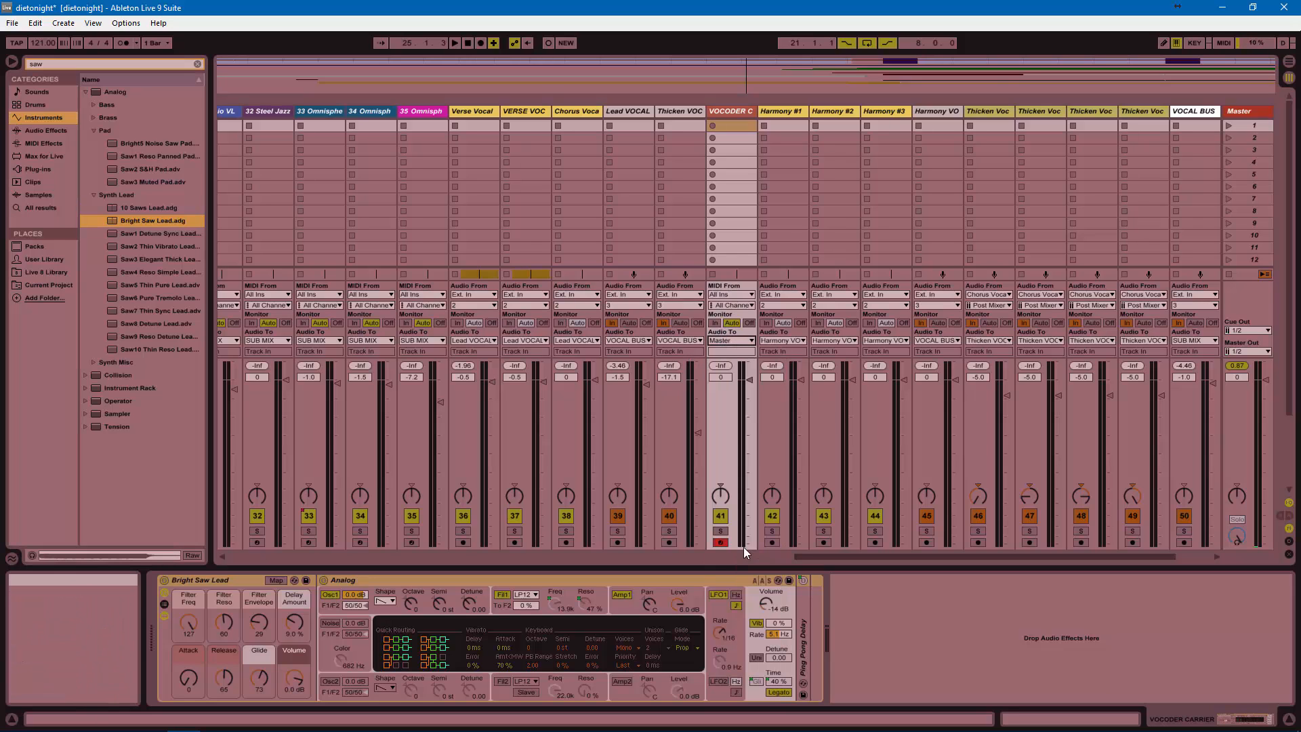
pyautogui.click(734, 110)
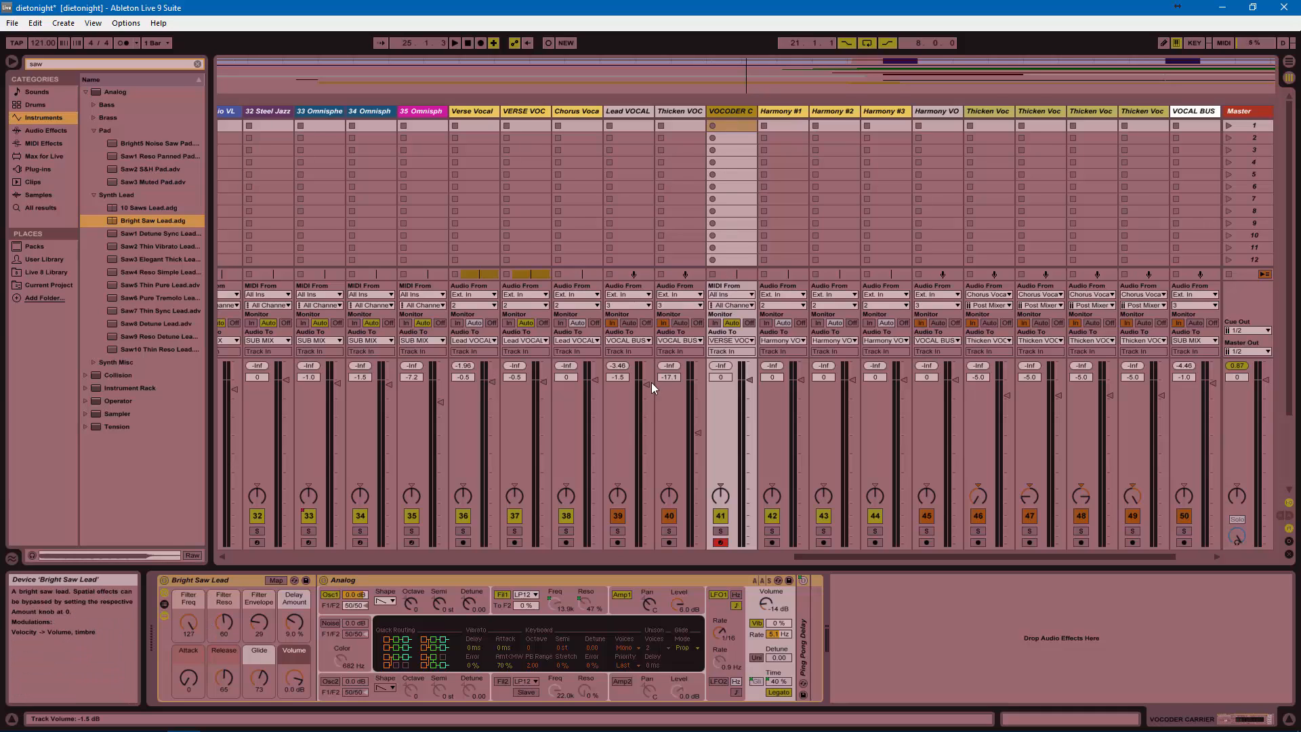
# Step: Set the external carrier source of the VERSE VOCODER track's Vocoder to VOCODER CARRIER and play the song to audition it
pyautogui.click(535, 112)
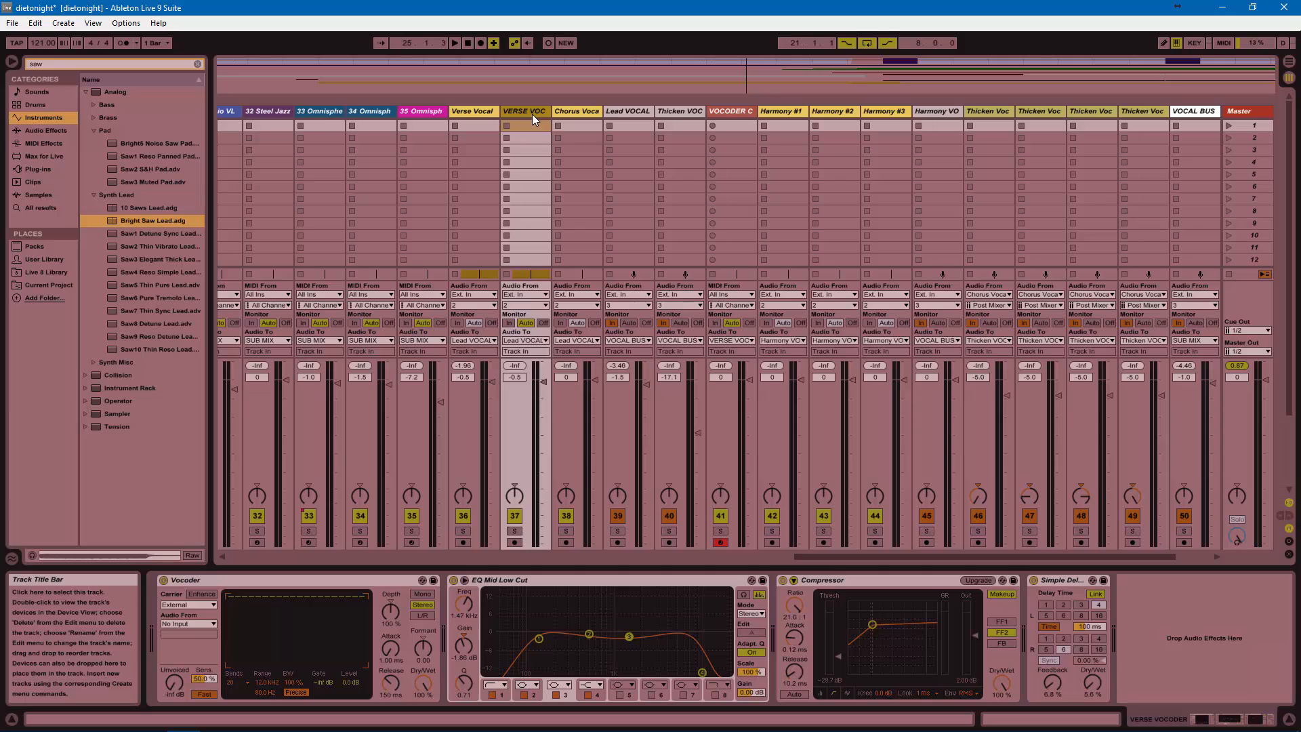
pyautogui.click(190, 624)
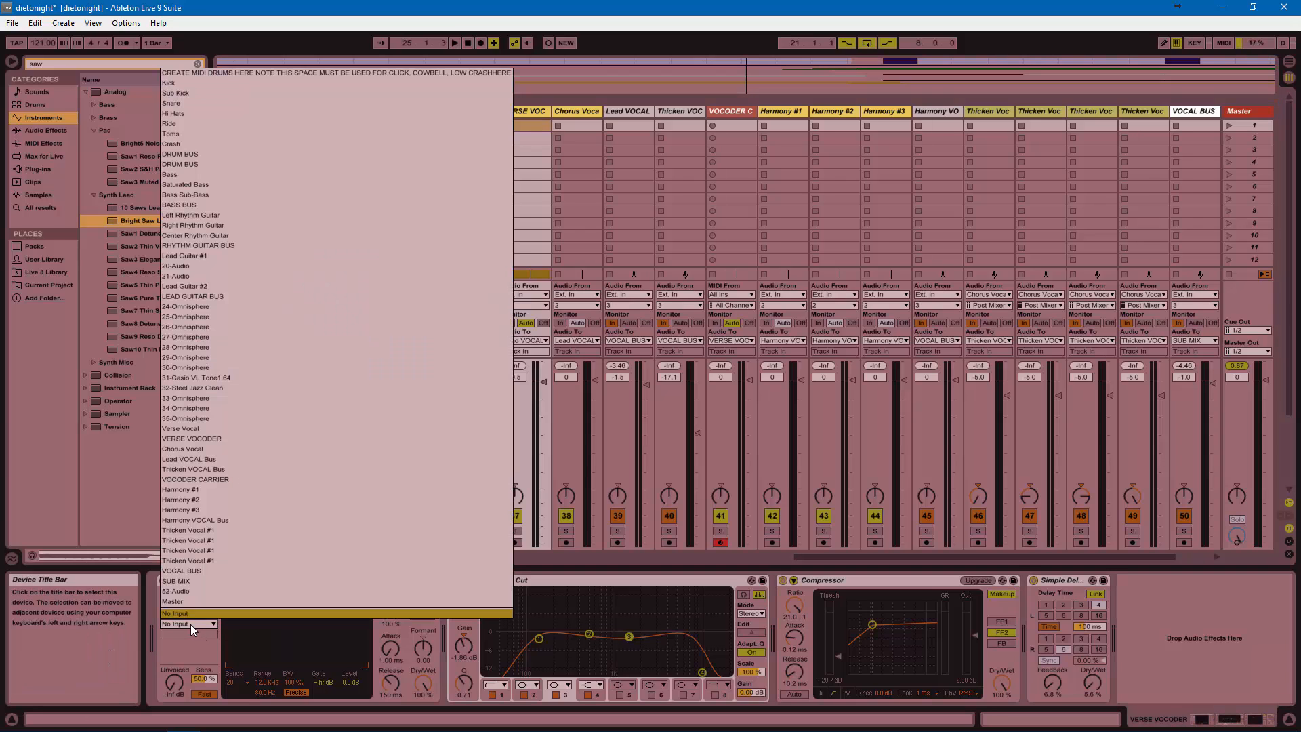
pyautogui.click(192, 481)
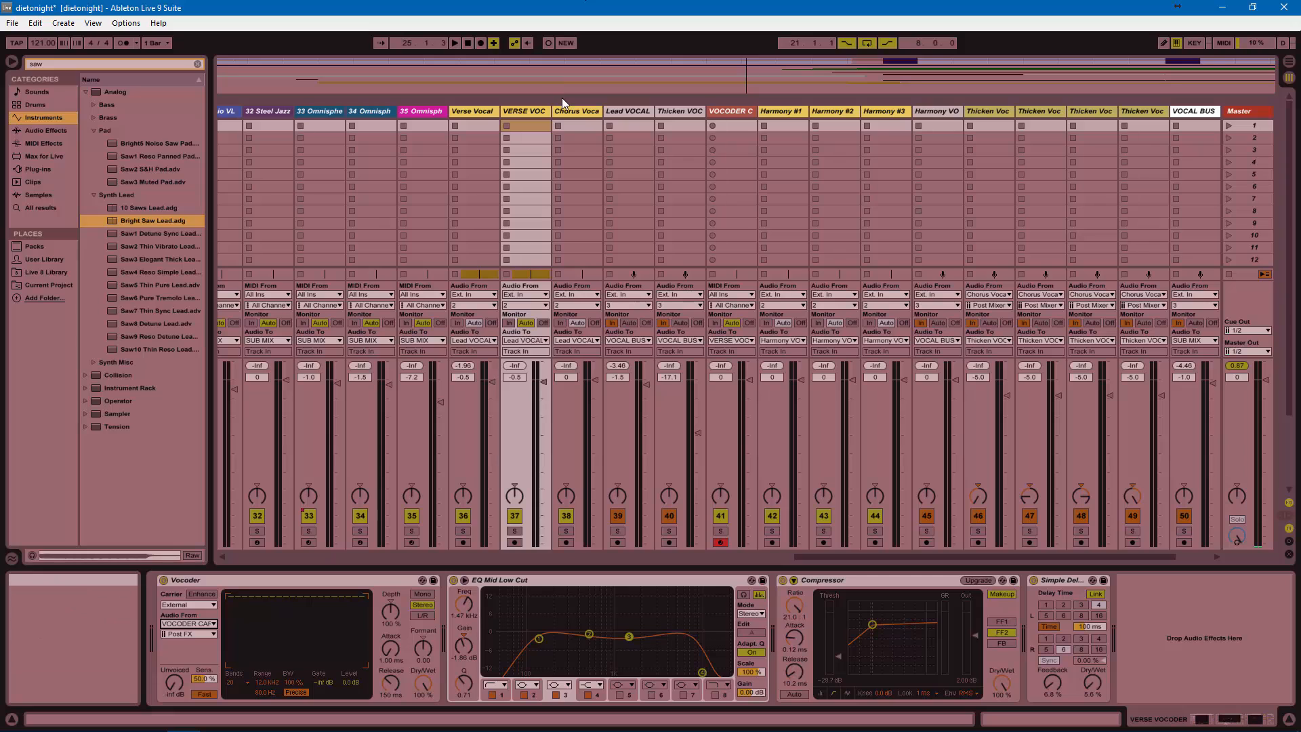
pyautogui.press('space')
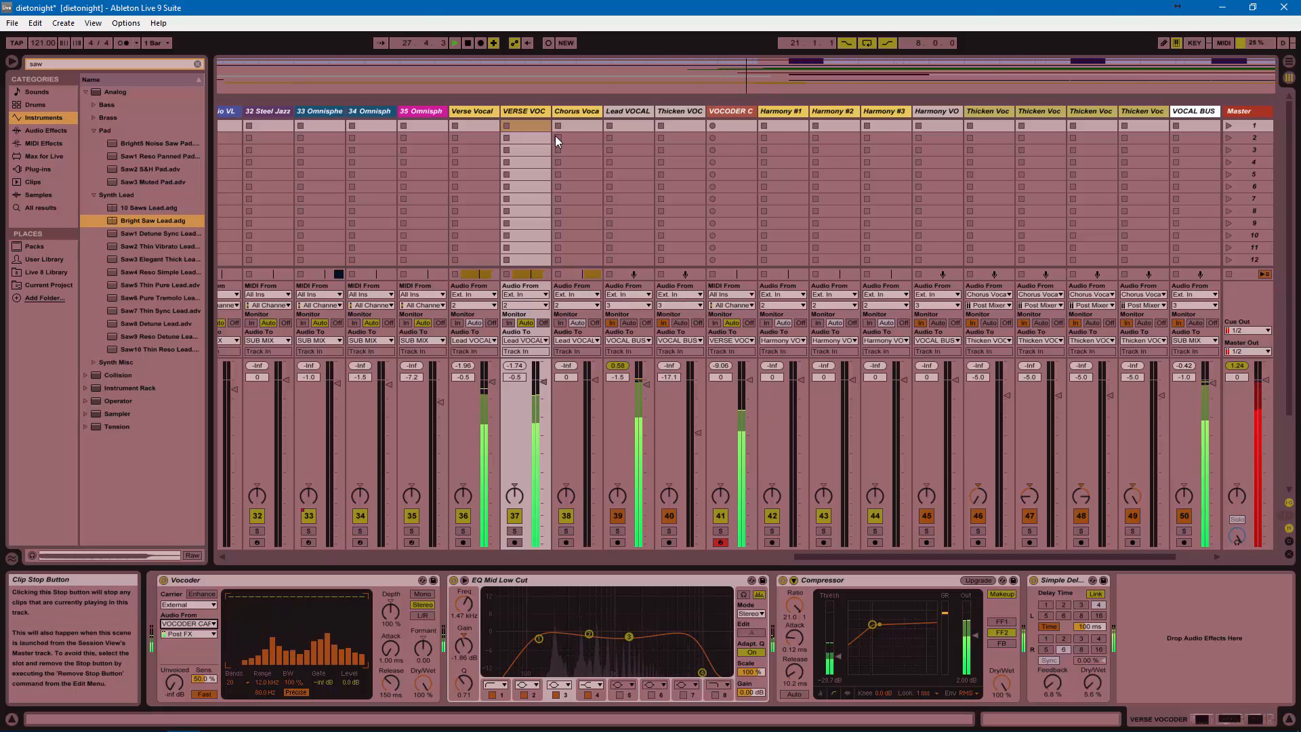
pyautogui.press('space')
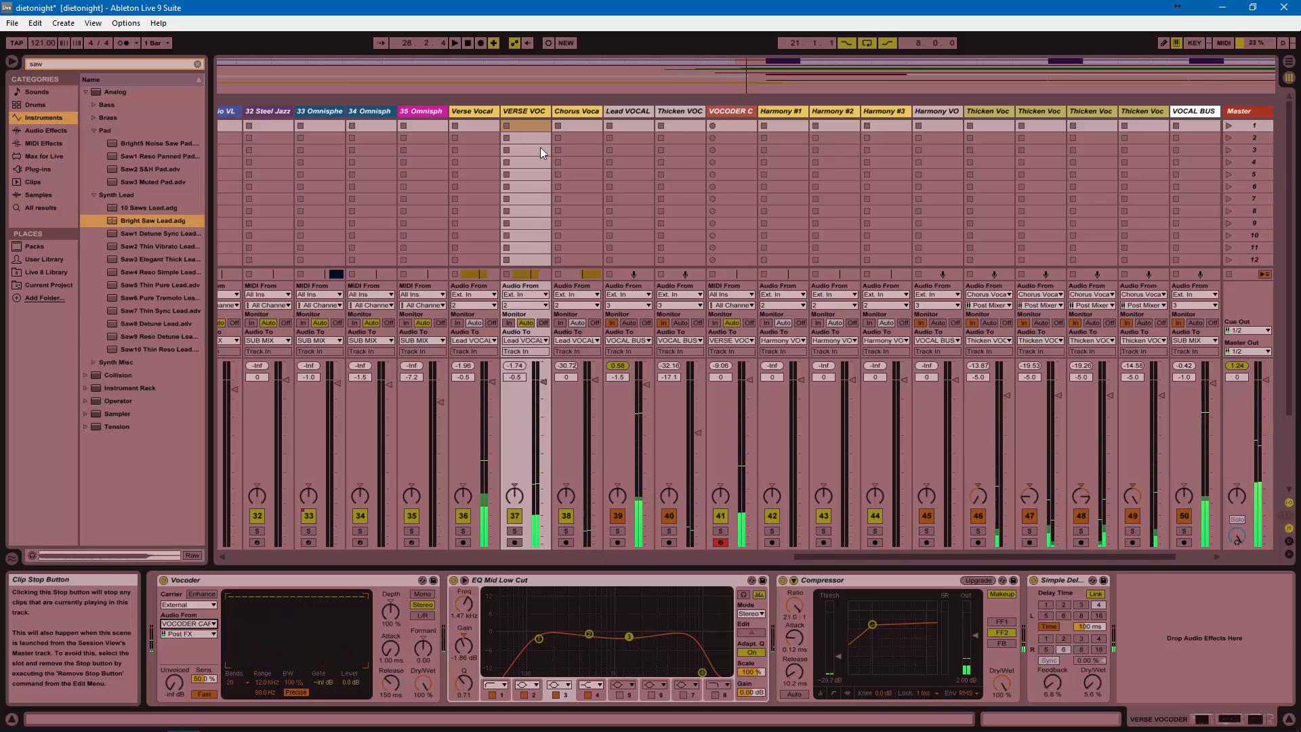
# Step: Adjust the VERSE VOCODER track's volume to -0.4 dB
pyautogui.moveTo(544, 382)
pyautogui.mouseDown()
pyautogui.moveTo(544, 398)
pyautogui.moveTo(544, 381)
pyautogui.mouseUp()
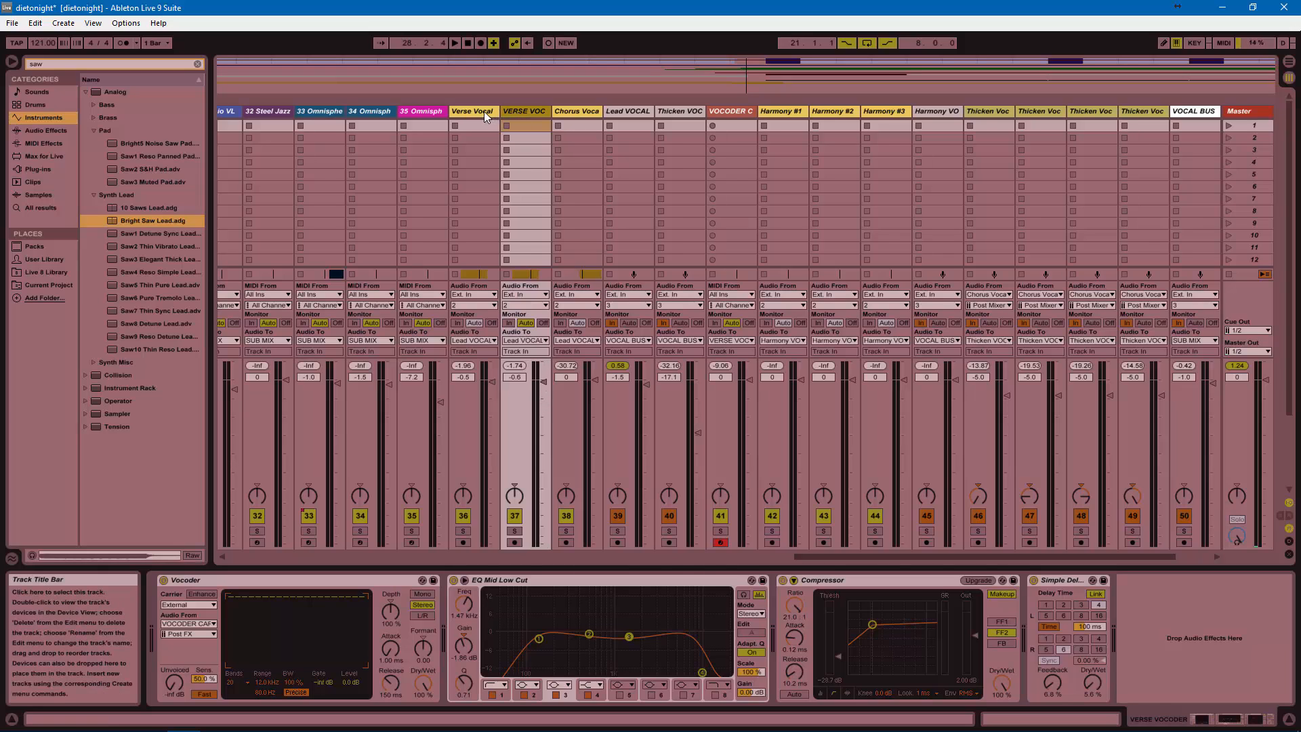
pyautogui.click(462, 111)
pyautogui.click(518, 109)
pyautogui.moveTo(544, 381); pyautogui.dragTo(544, 398)
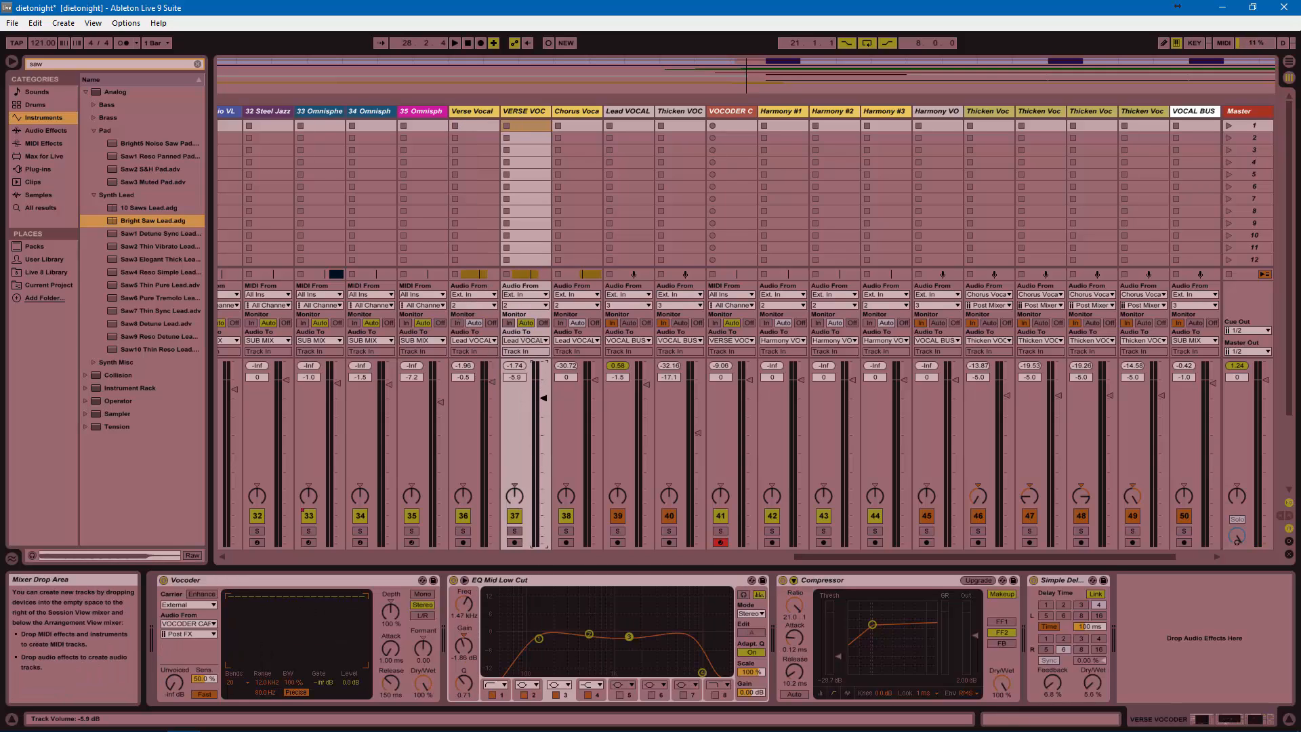
# Step: Review the device chains of the VERSE VOCODER and VOCODER CARRIER tracks
pyautogui.click(738, 109)
pyautogui.click(536, 113)
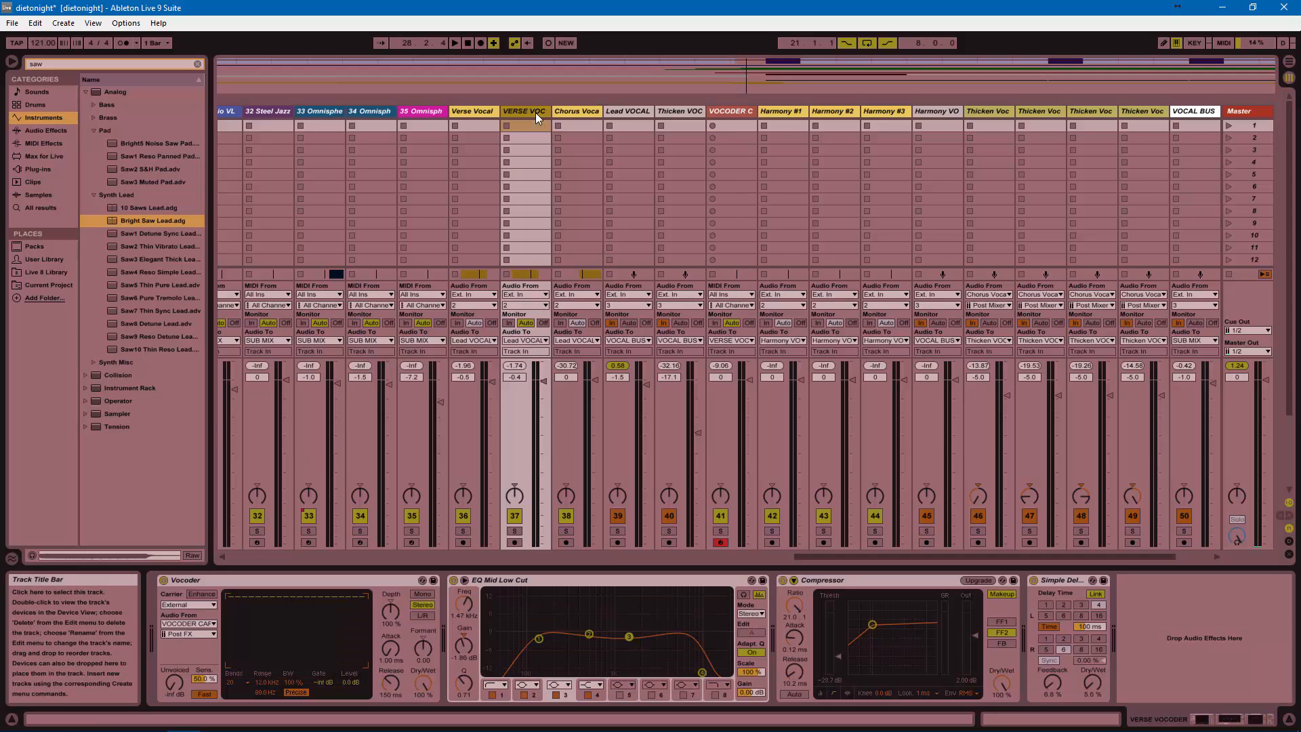
pyautogui.click(726, 112)
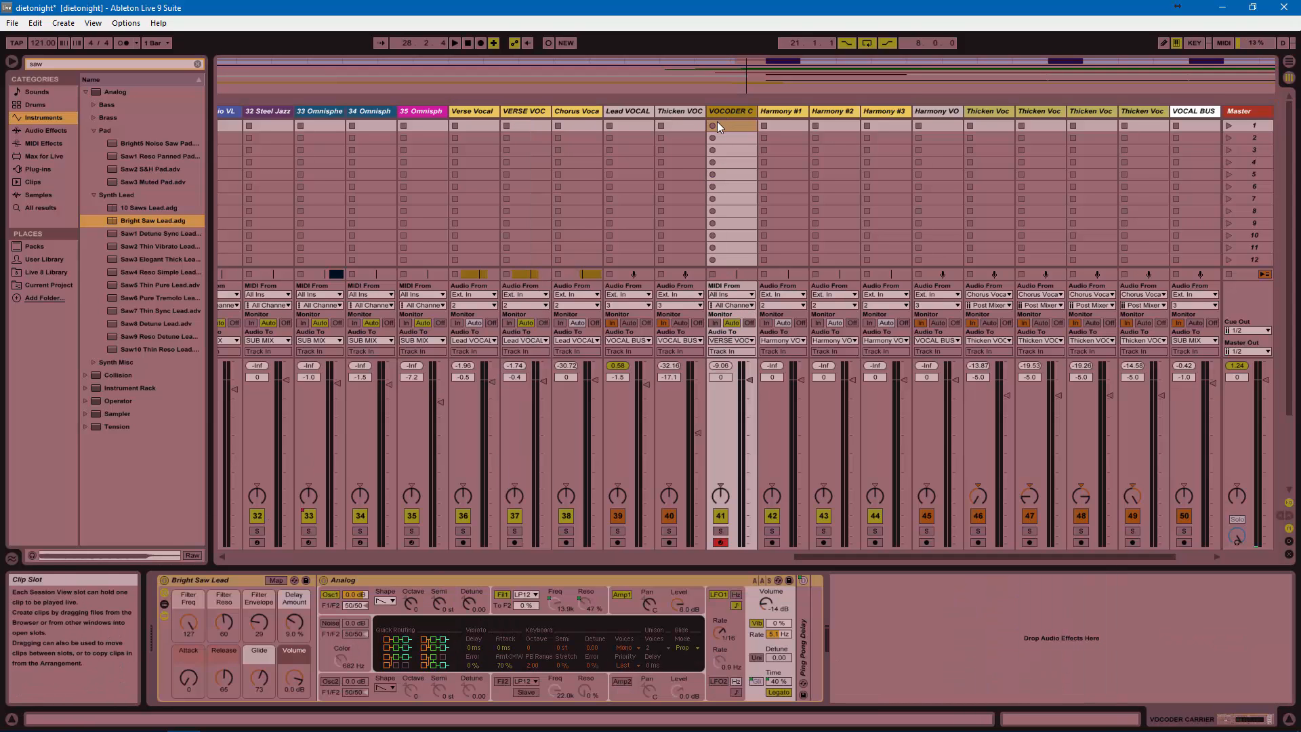